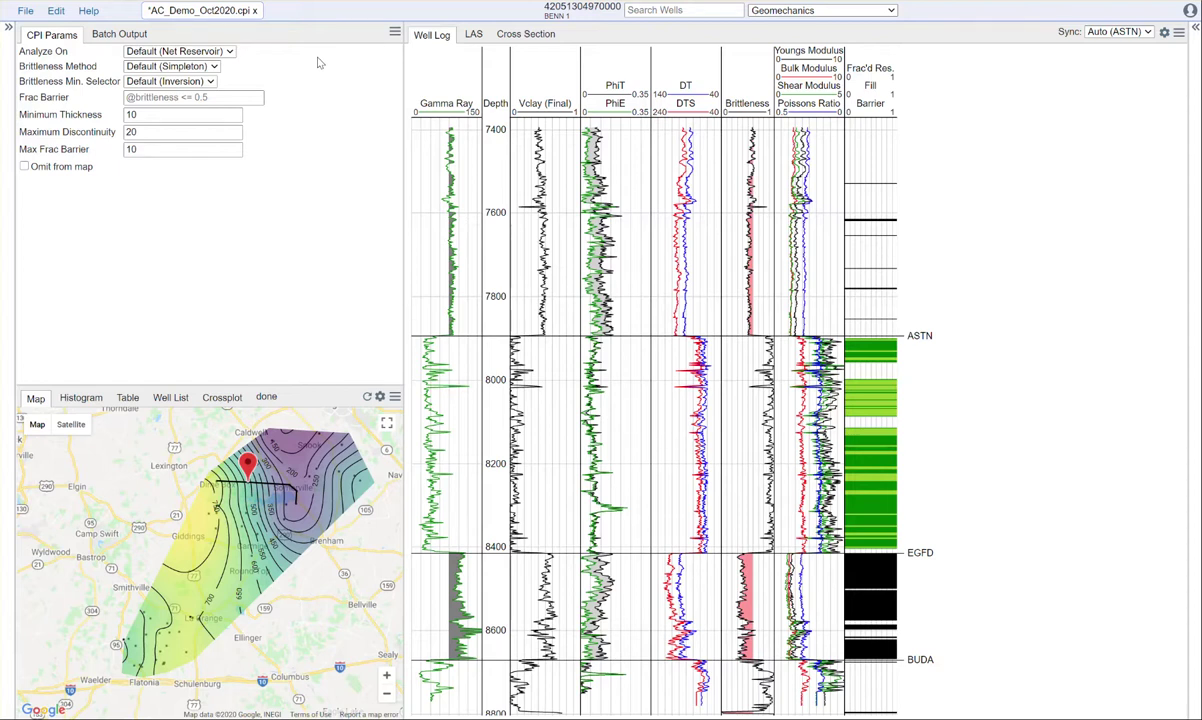
Review the brittleness method and mineralogy source choices, keeping both defaults, then edit the Frac Barrier field
click(212, 66)
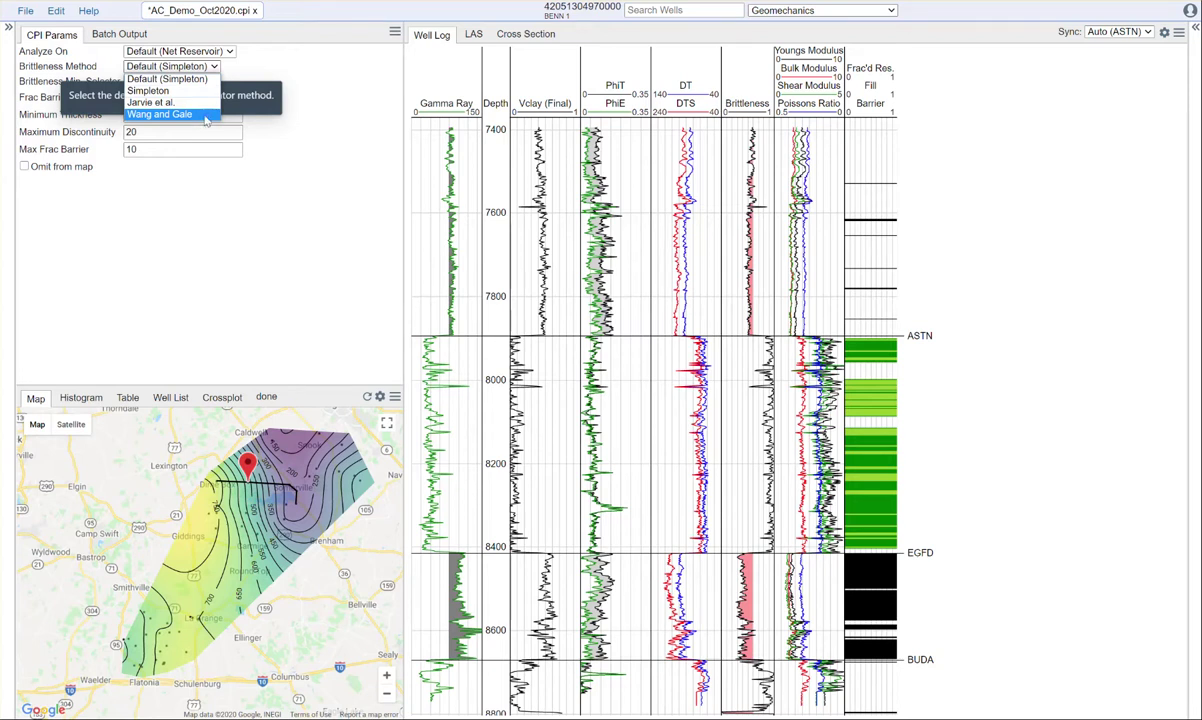
click(334, 150)
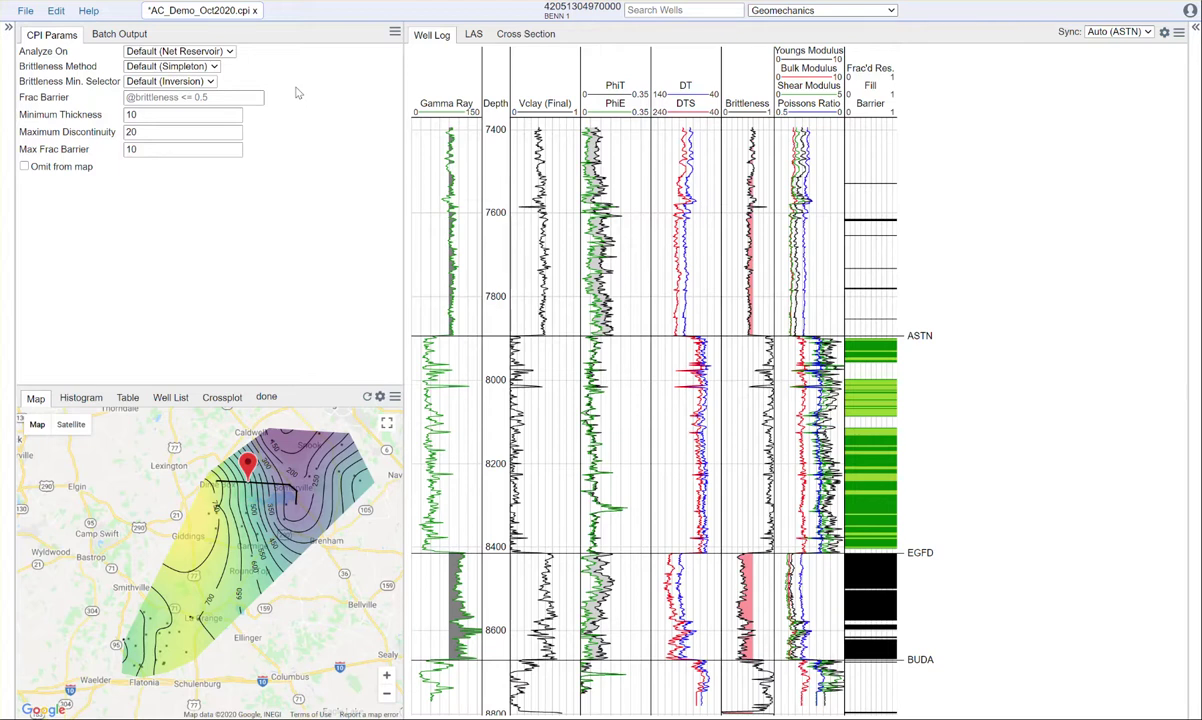
click(213, 82)
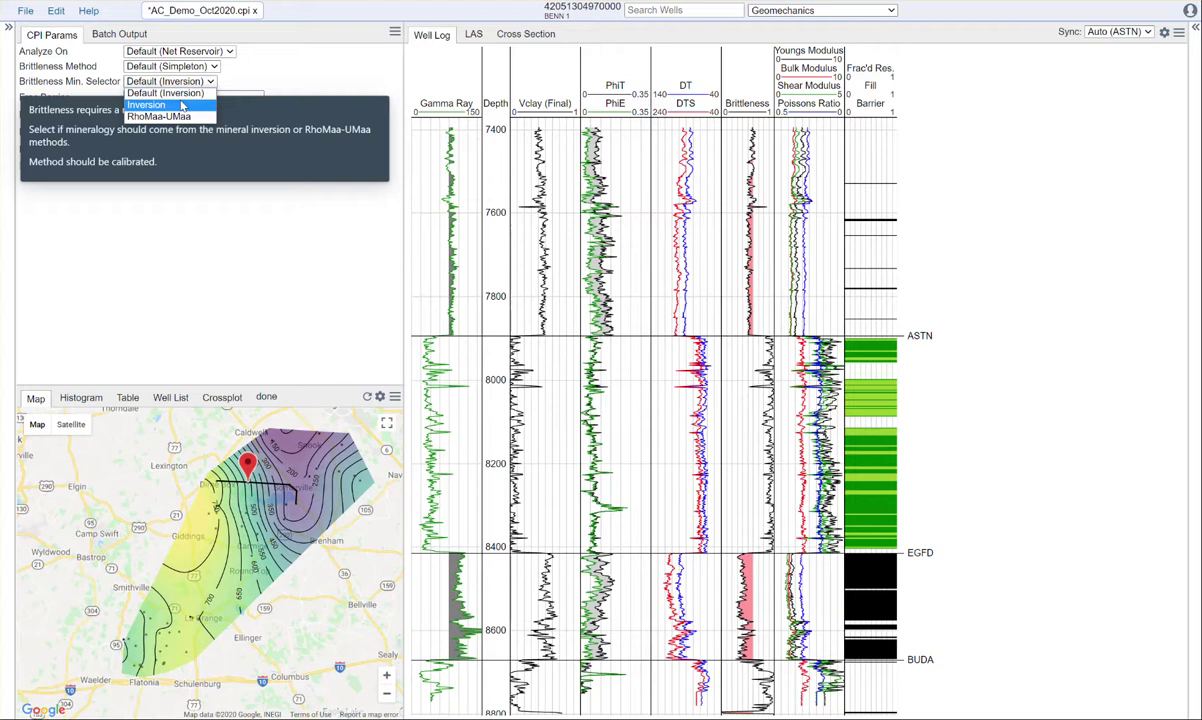
click(306, 77)
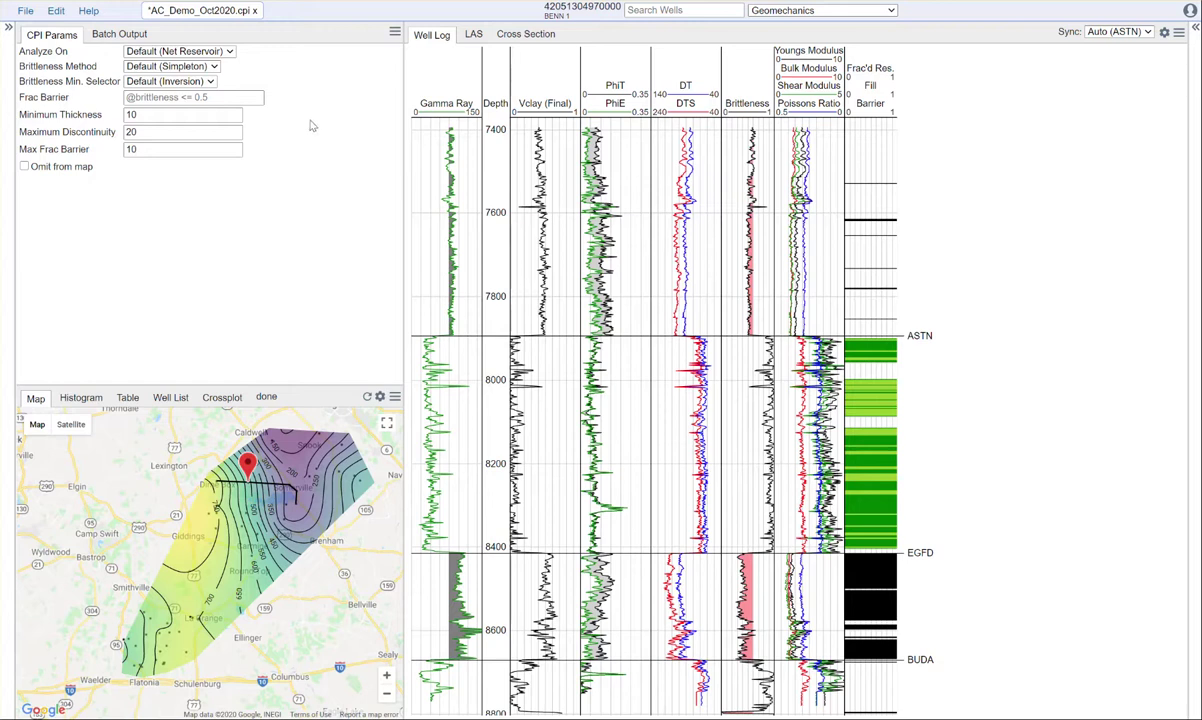
click(248, 98)
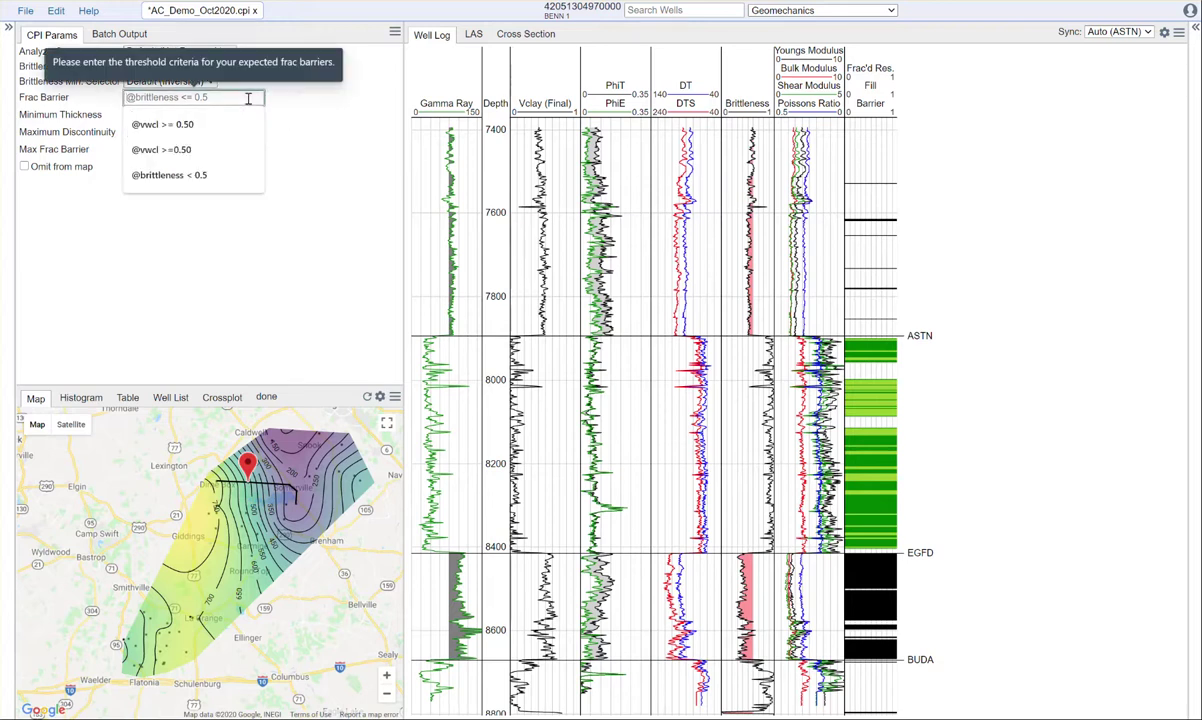
text(@brittleness < 0.5)
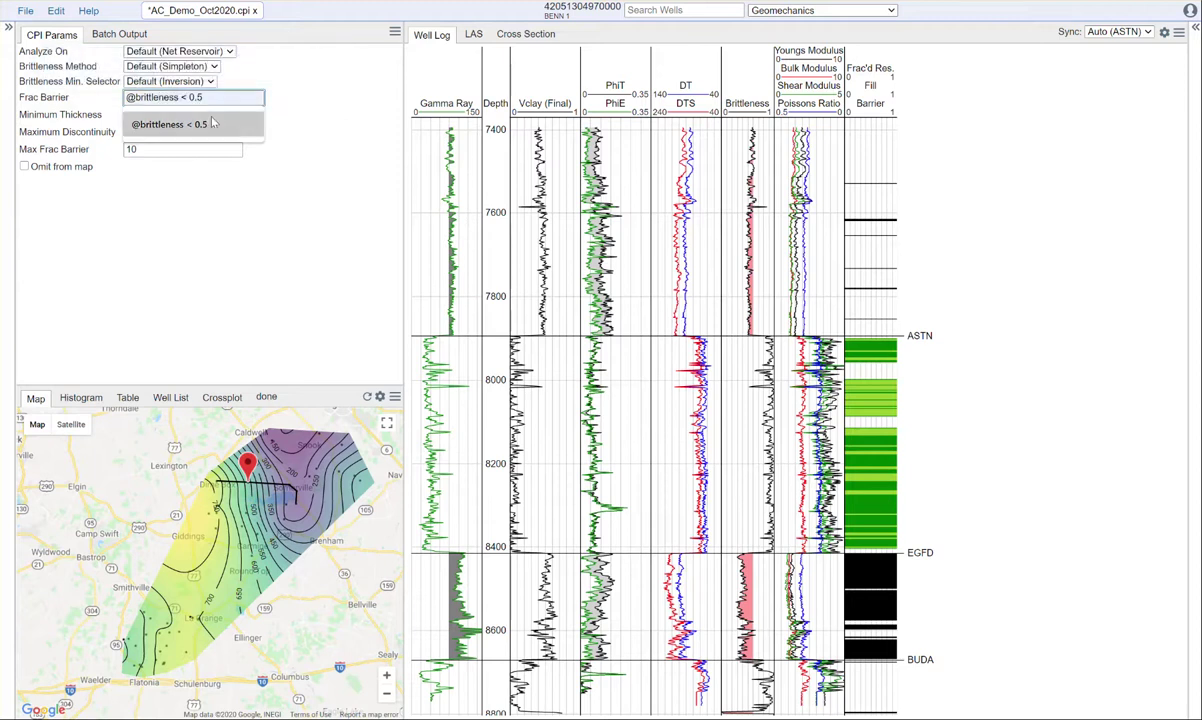
click(175, 124)
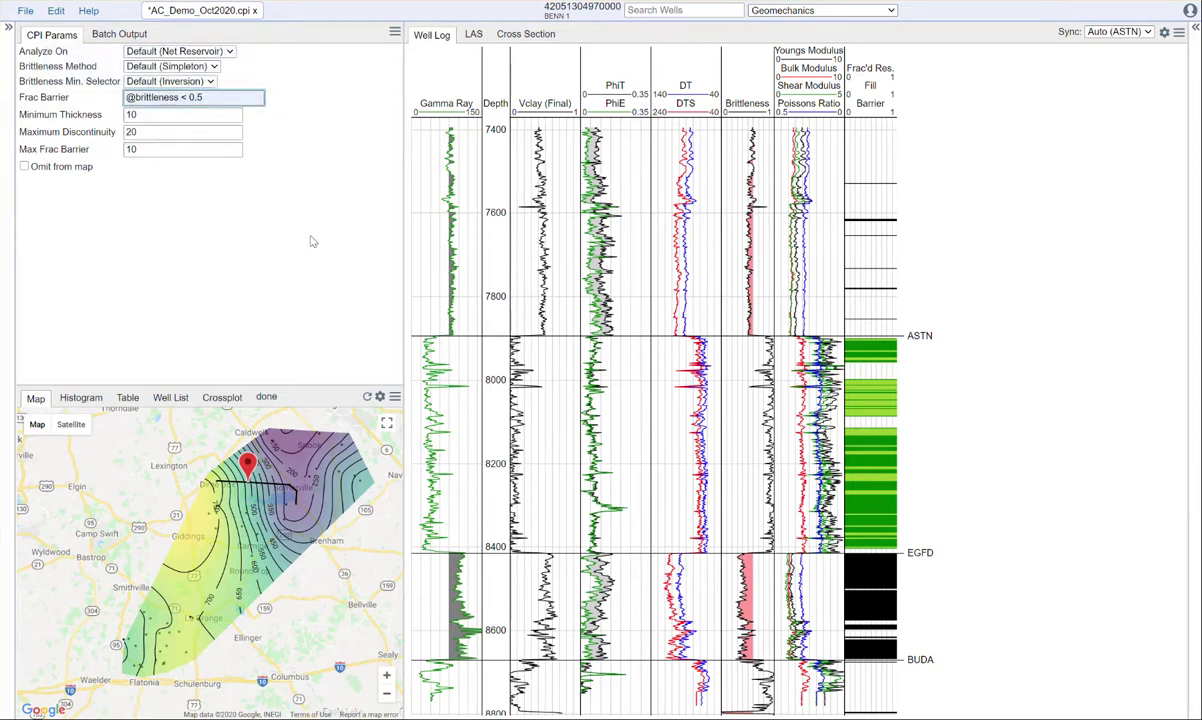
drag(182, 97, 134, 99)
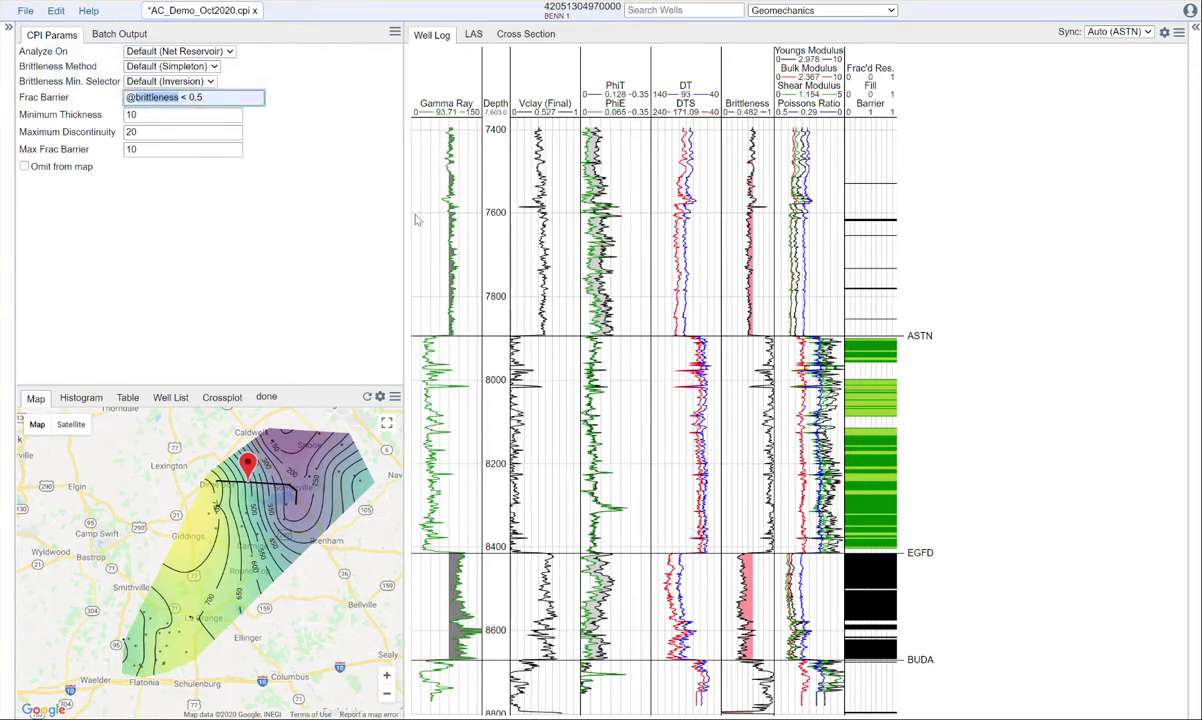
text(@poissons_ratio)
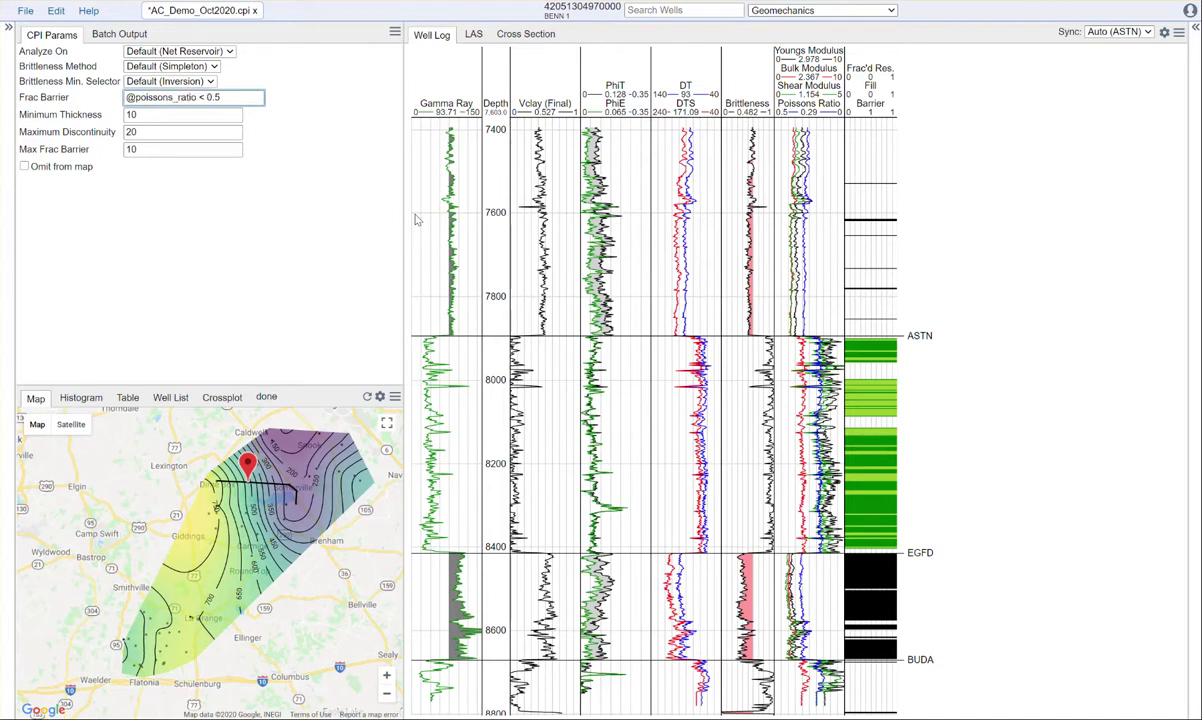
drag(221, 97, 200, 97)
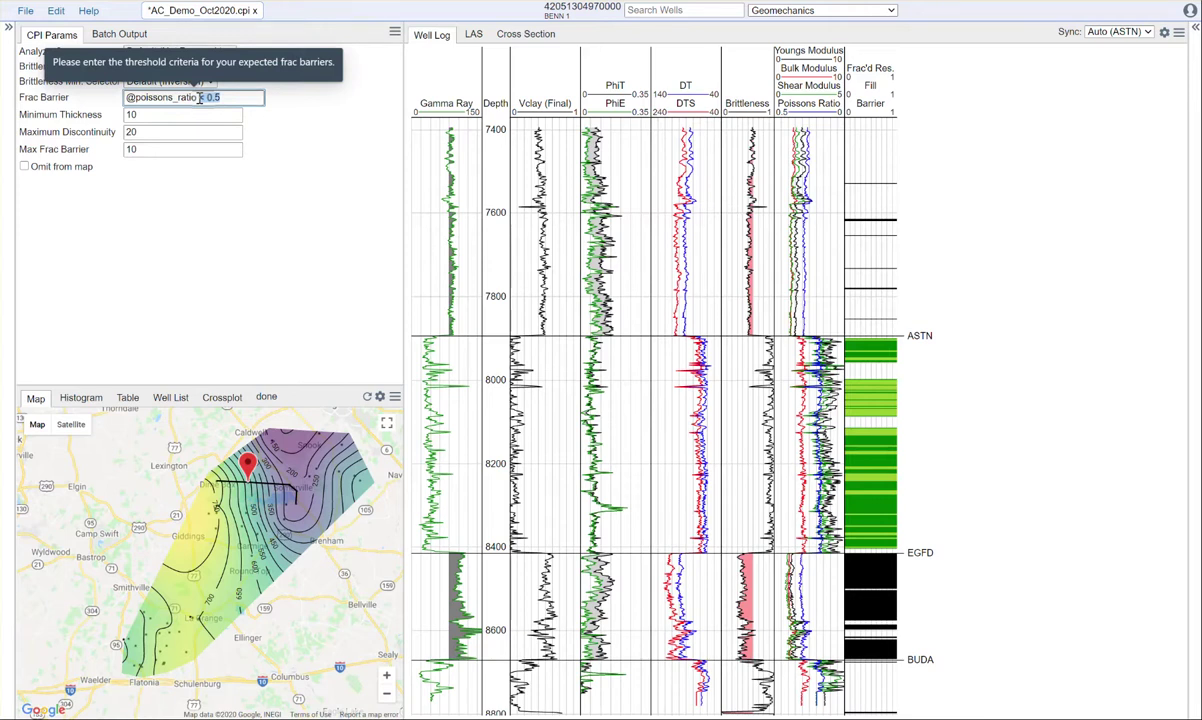
key(BackSpace)
text(> 0.2)
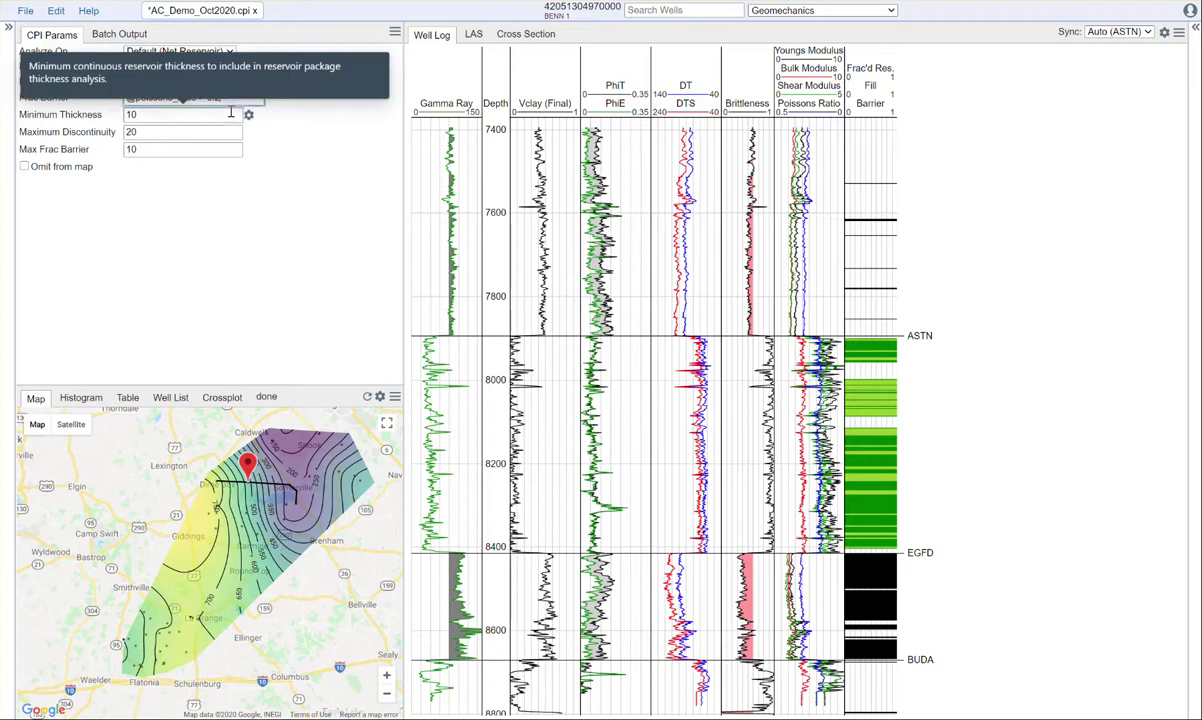
click(240, 114)
click(282, 233)
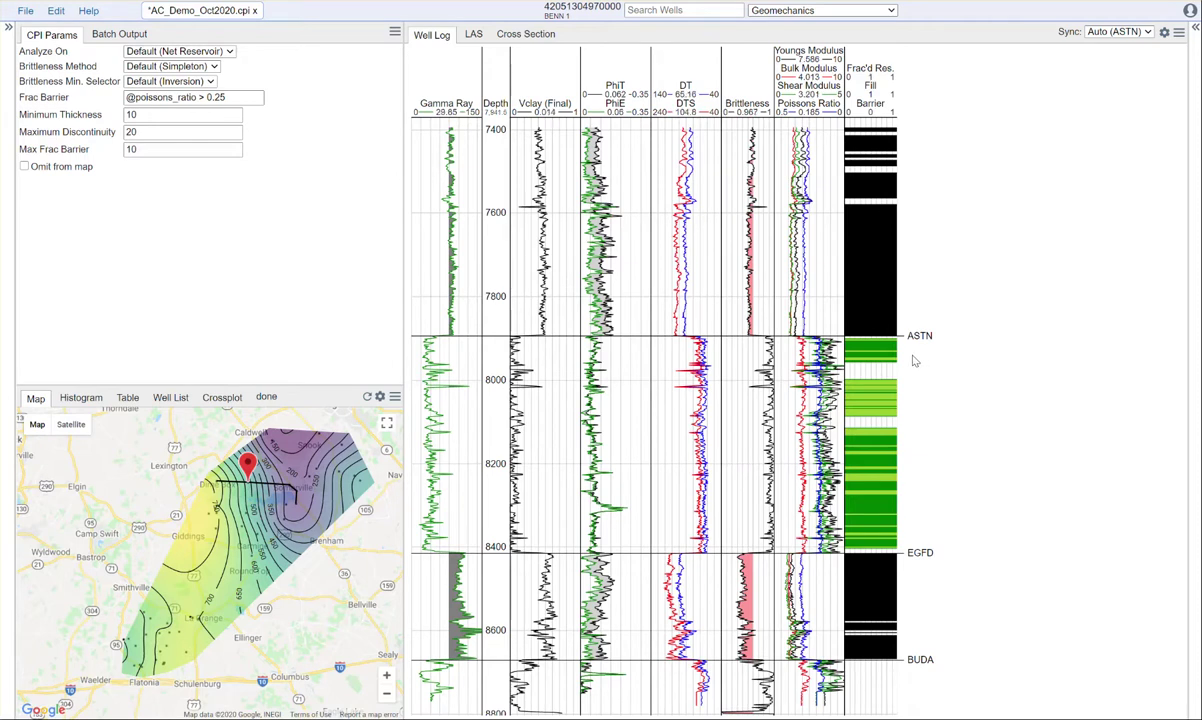
click(228, 96)
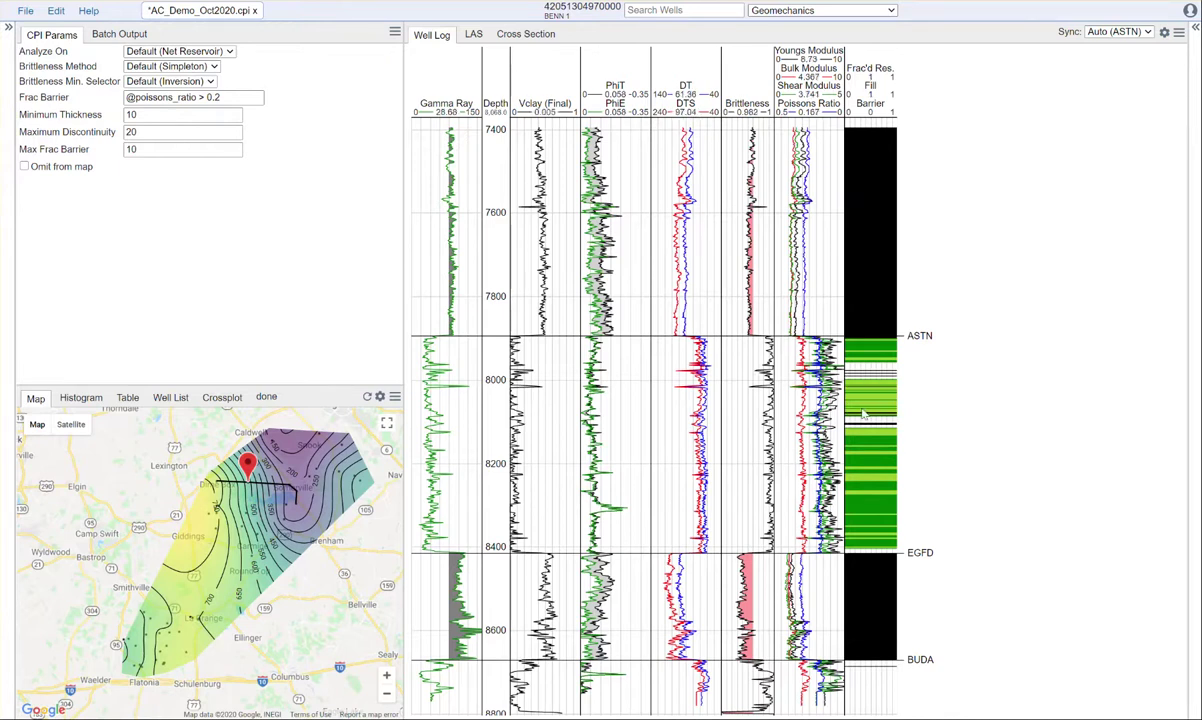
Zoom the well logs into the ASTN to EGFD interval
scroll(870, 415, up, 2)
drag(936, 446, 940, 346)
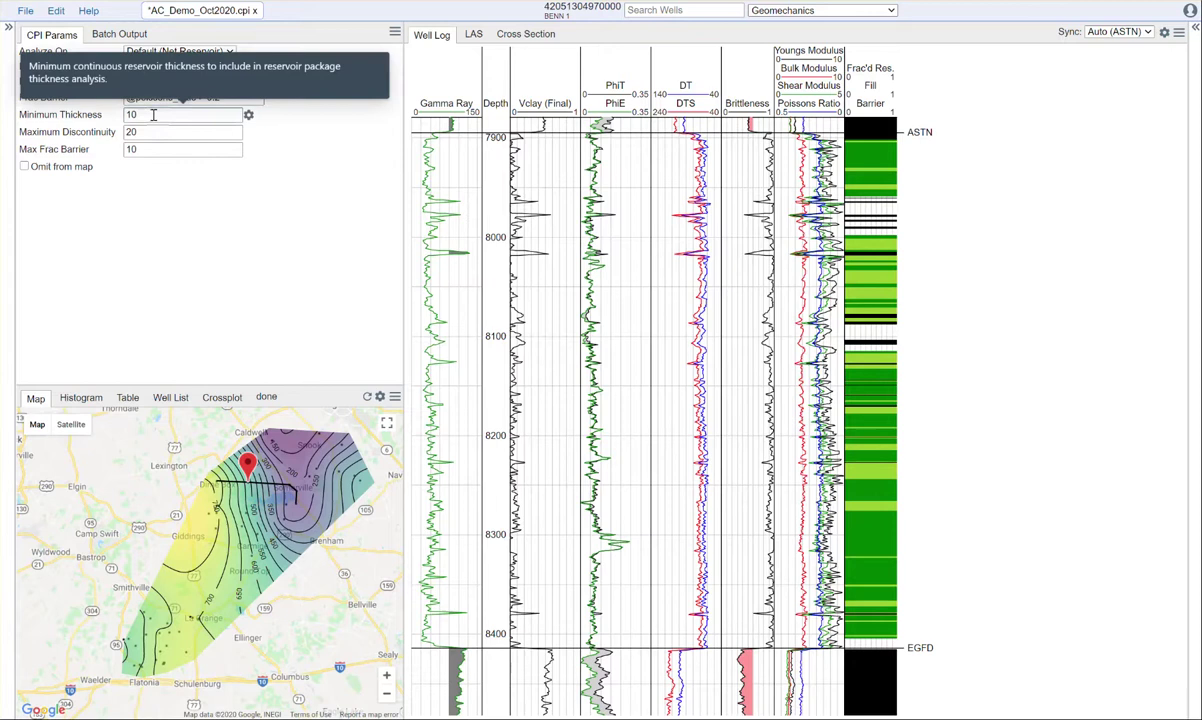
double_click(152, 115)
Enter minimum thickness 3, maximum discontinuity 3 and max frac barrier 1
text(3)
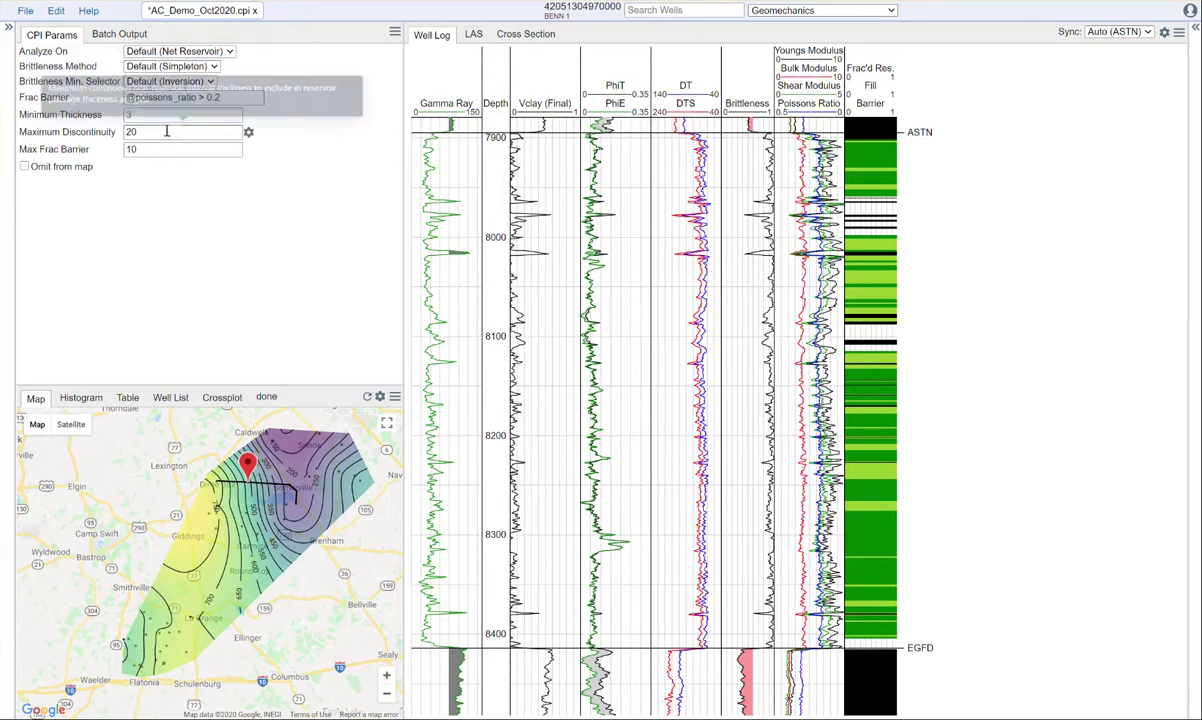
key(Tab)
text(3)
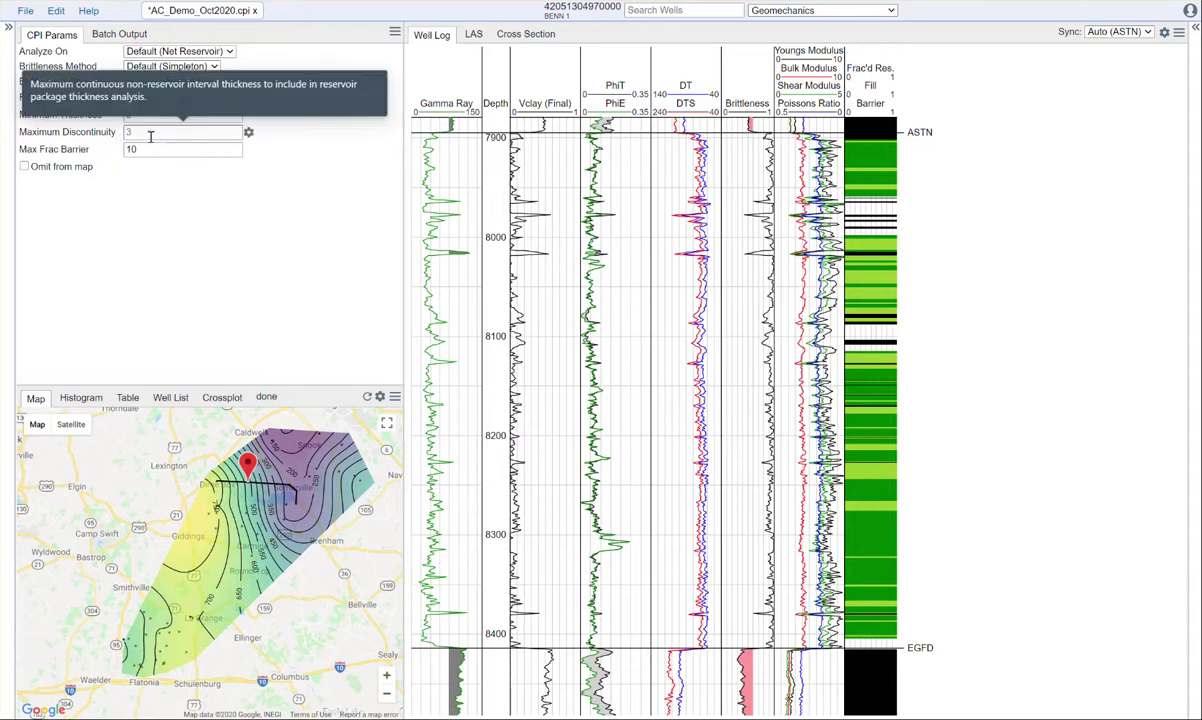
key(Tab)
text(1)
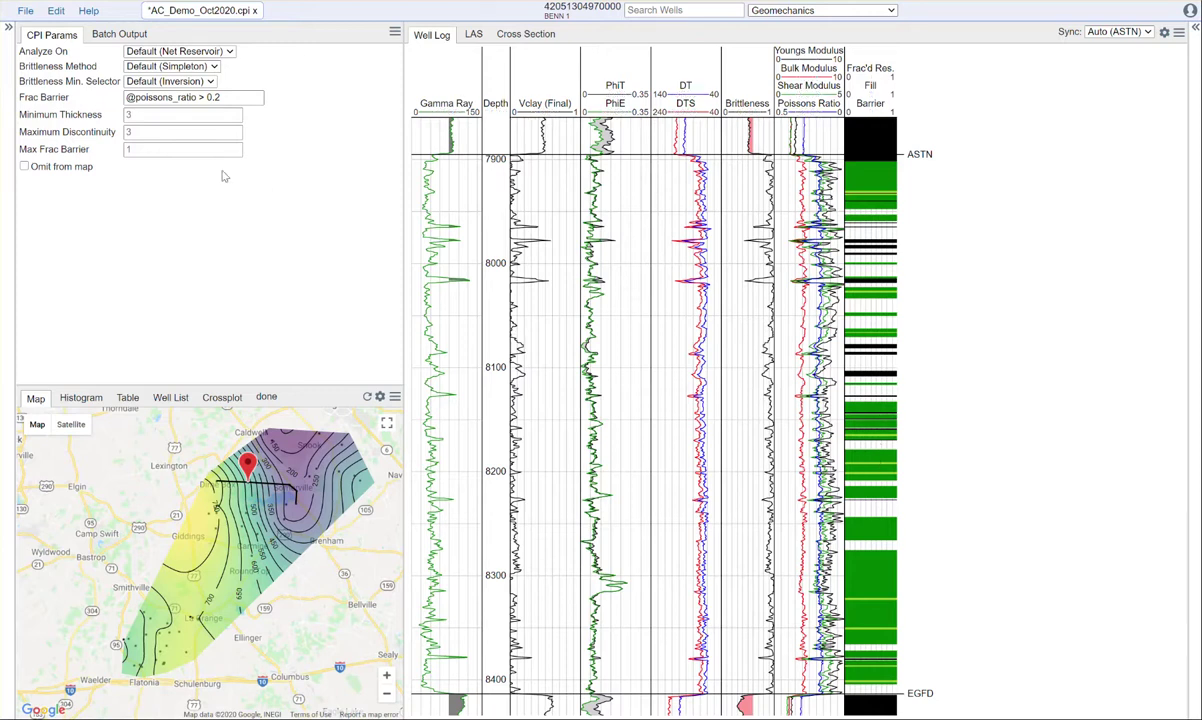
click(145, 118)
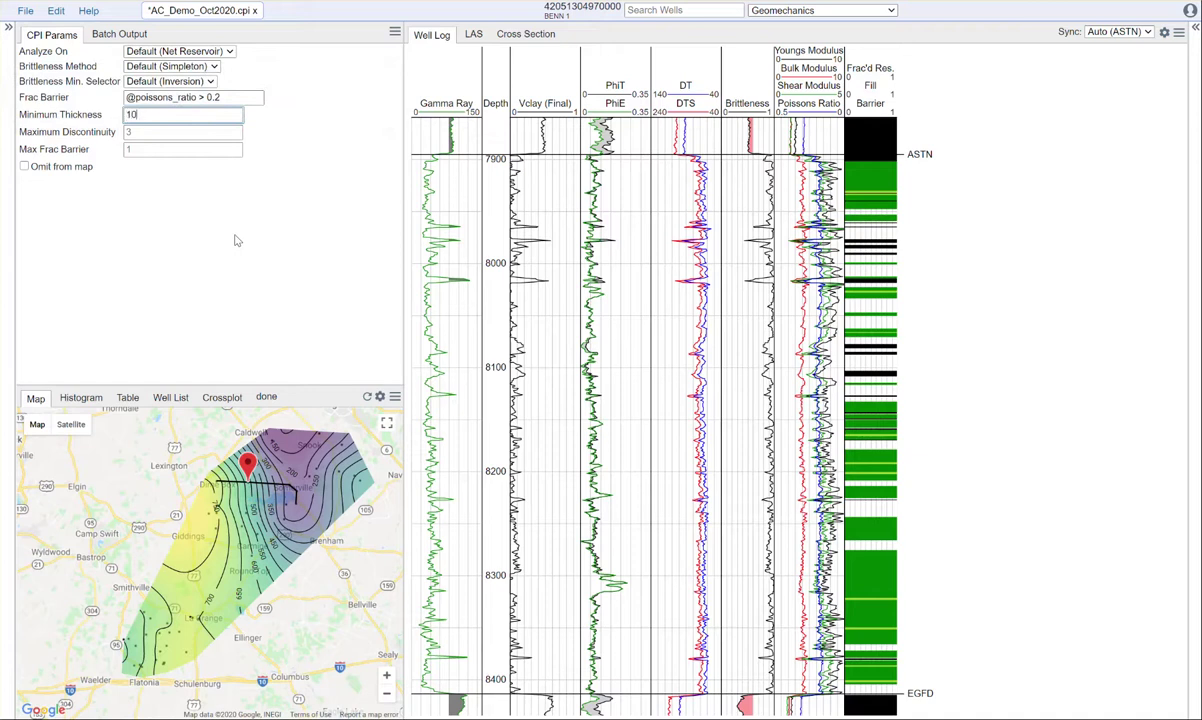
Apply minimum thickness 10 so the reservoir fill track recomputes
key(Return)
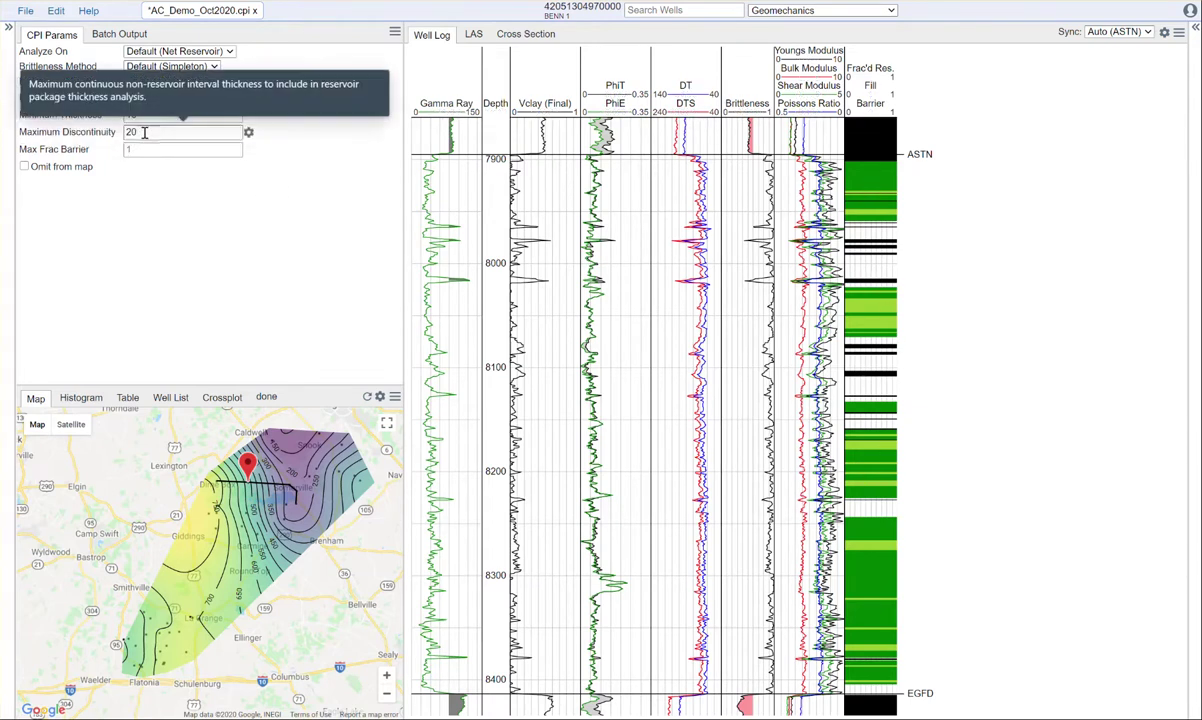
click(118, 137)
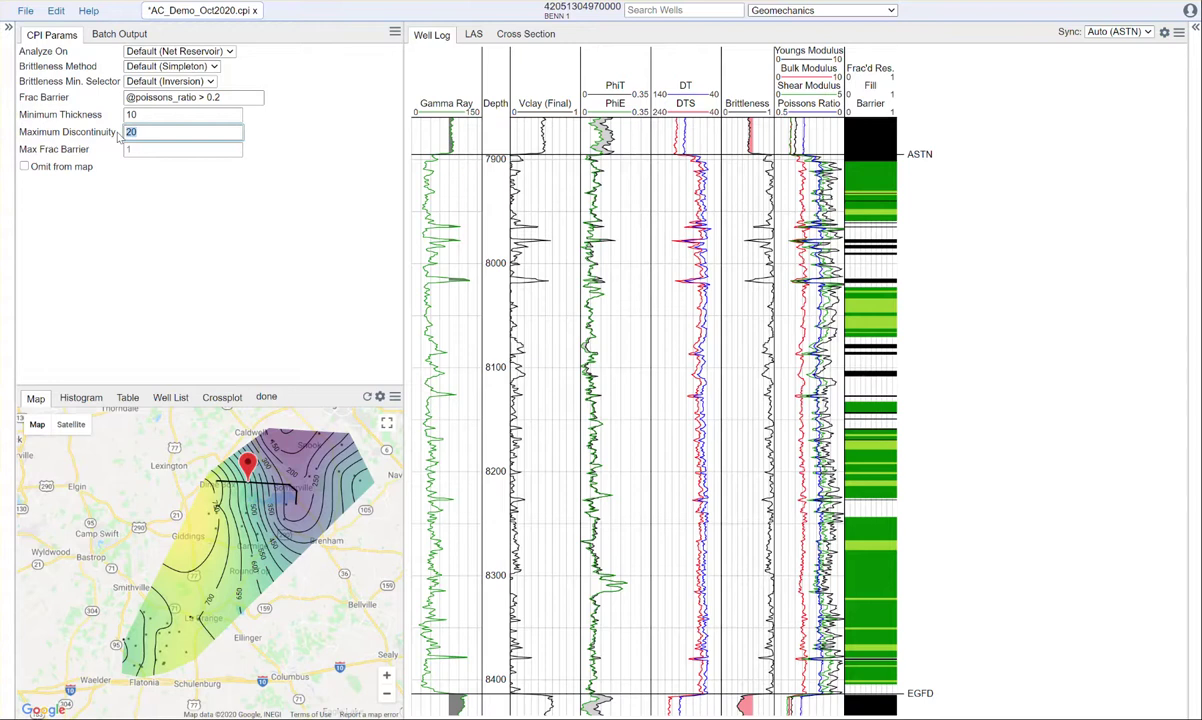
Commit maximum discontinuity 30 and view the recomputed green reservoir fill track
click(176, 240)
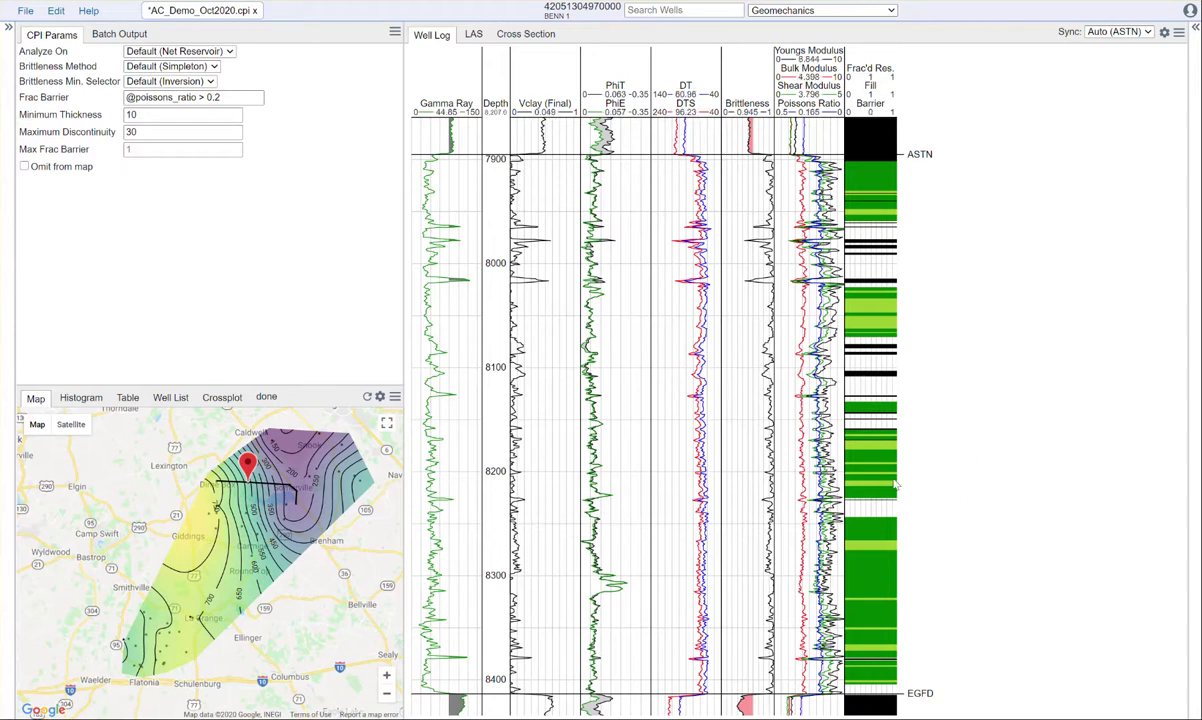
scroll(917, 530, up, 3)
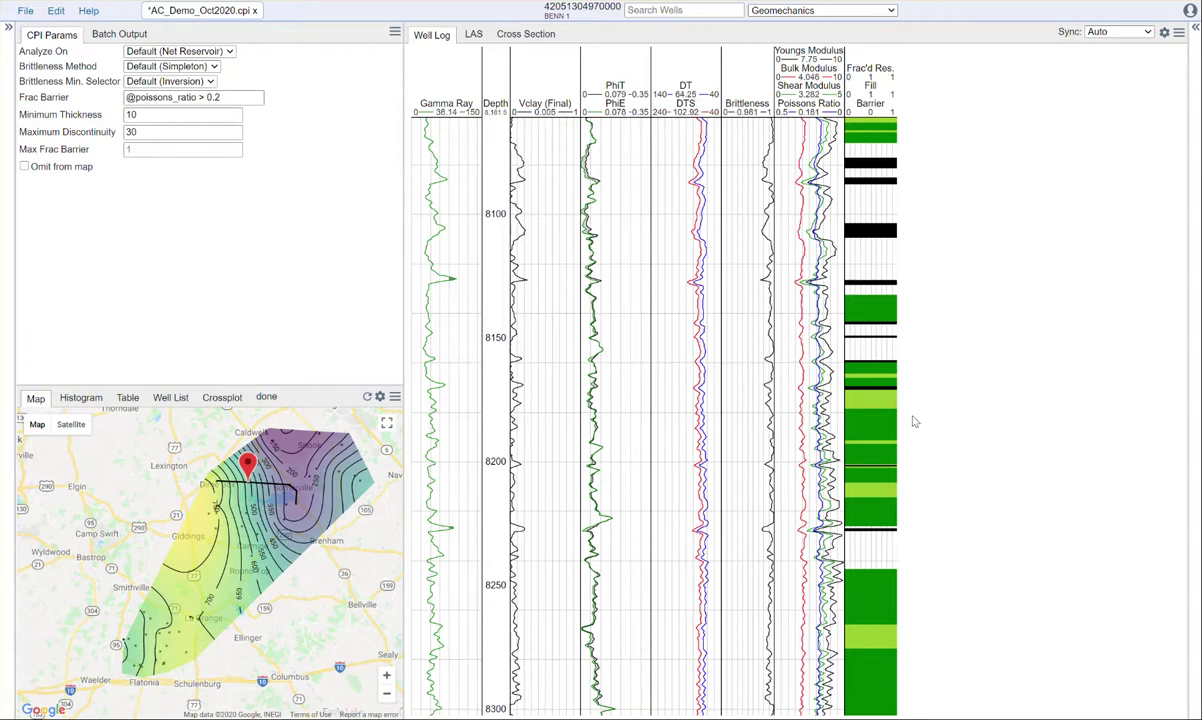
Try max frac barrier 10, then set it to 20 with maximum discontinuity 50
click(128, 151)
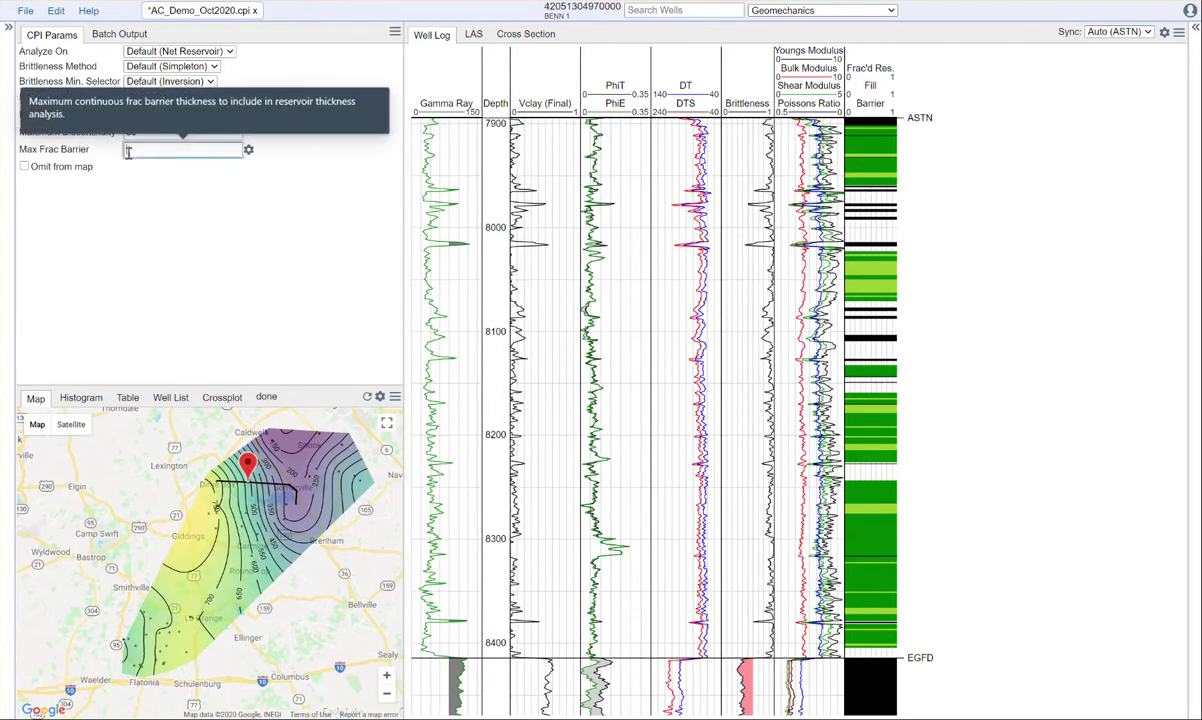
text(10)
click(211, 223)
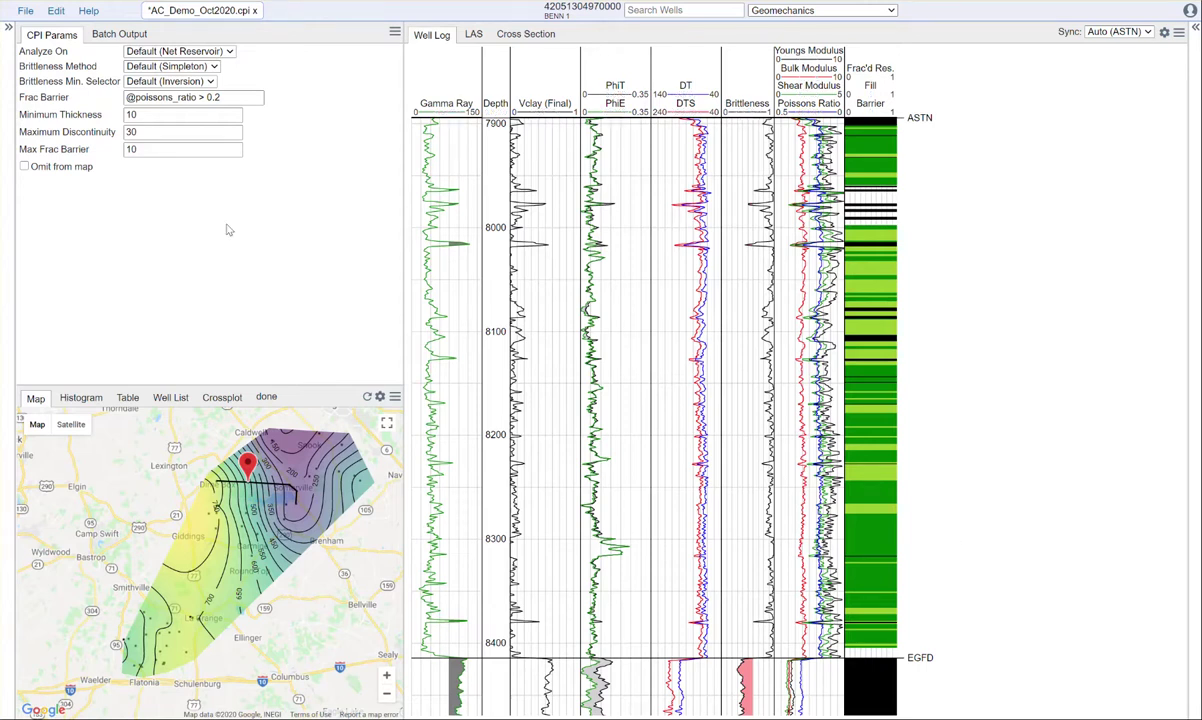
double_click(140, 150)
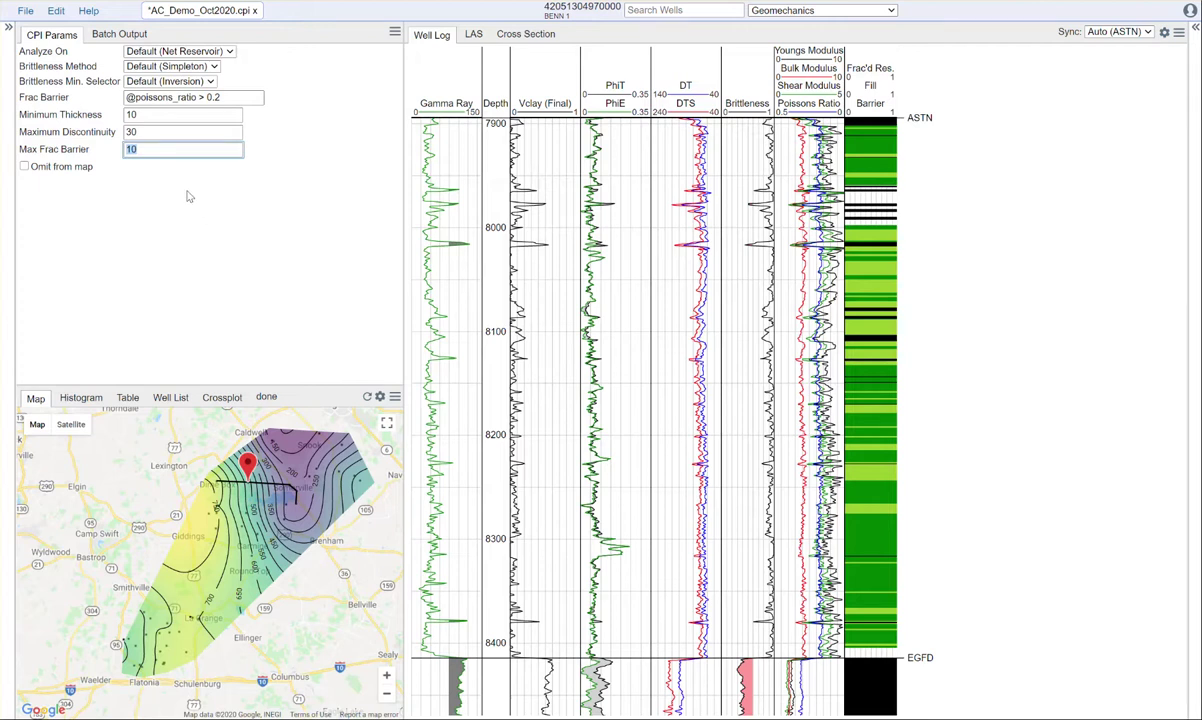
text(20)
key(shift+Tab)
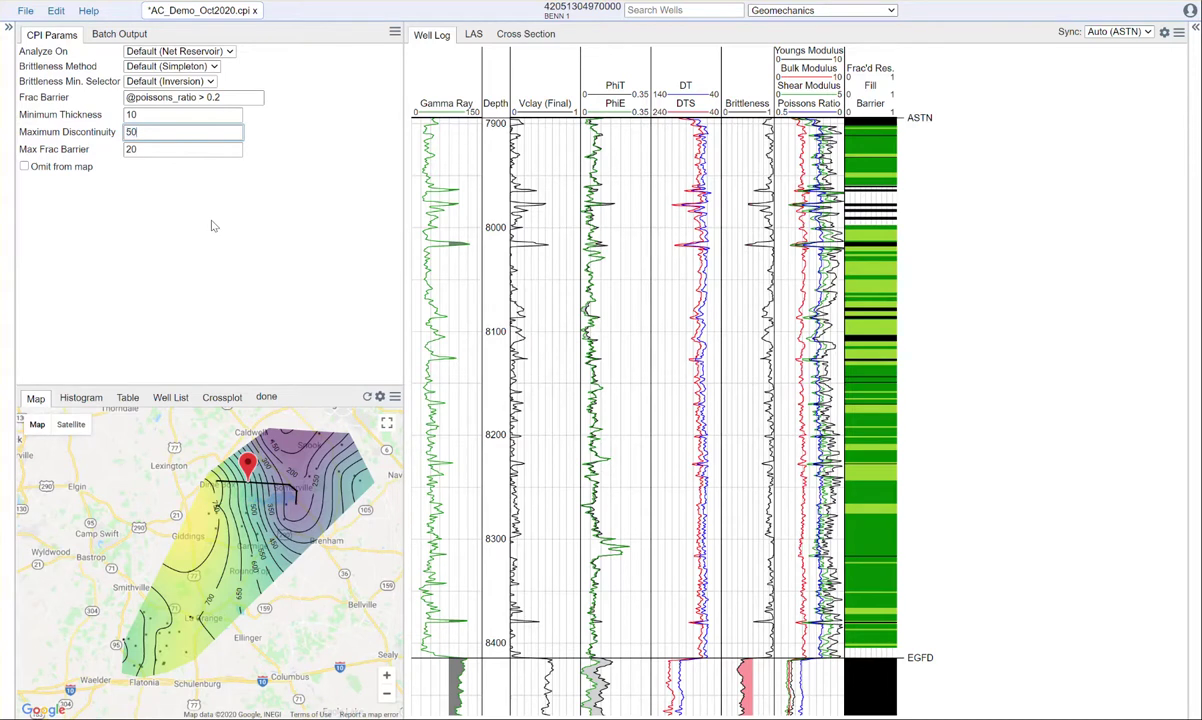
click(230, 242)
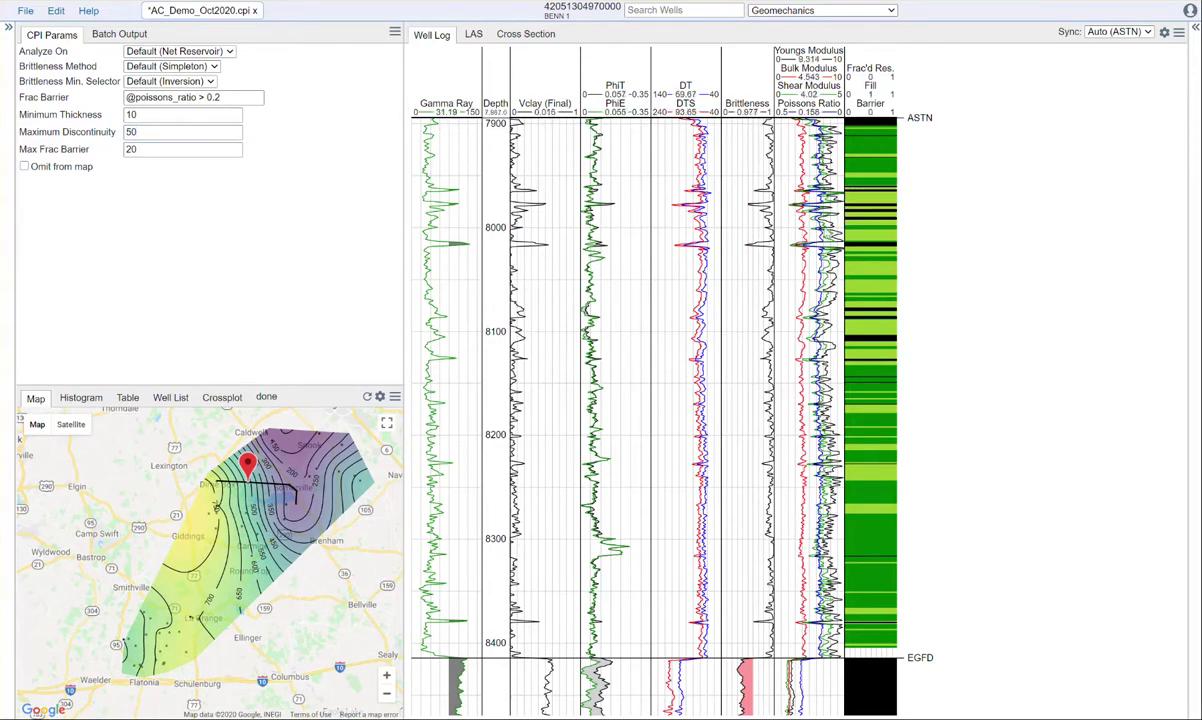
Zoom the well log out to the full depth range, about 7400 to 8600 ft
scroll(951, 606, down, 3)
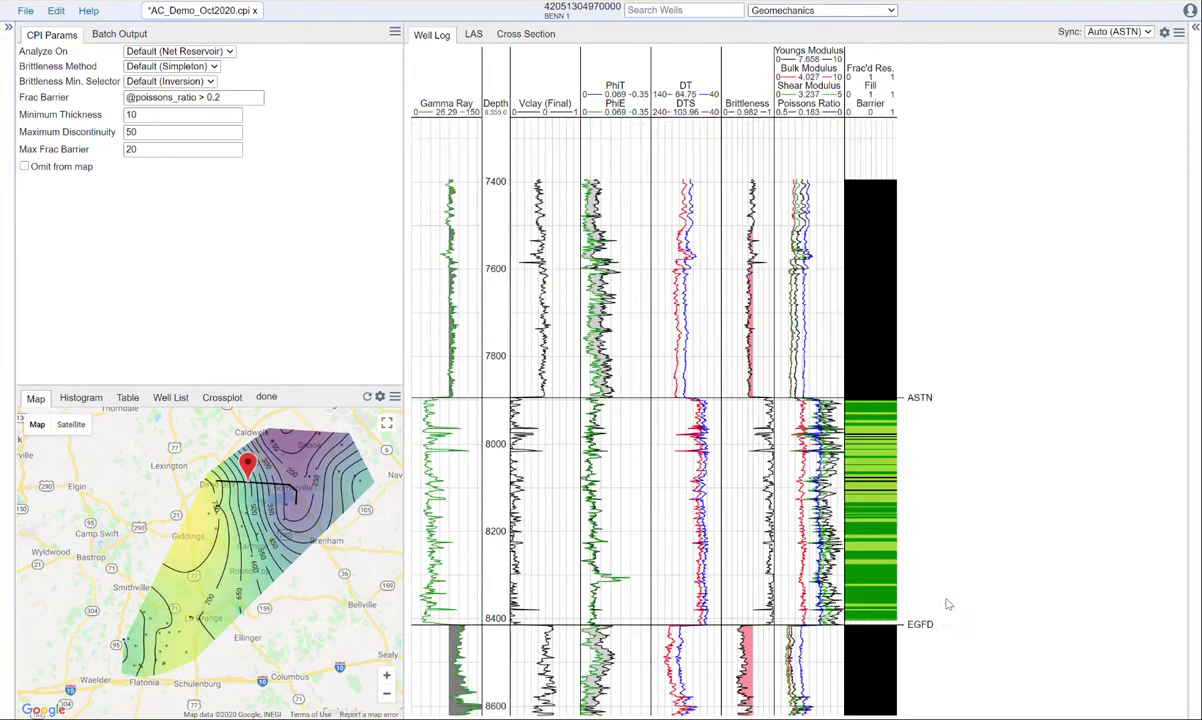